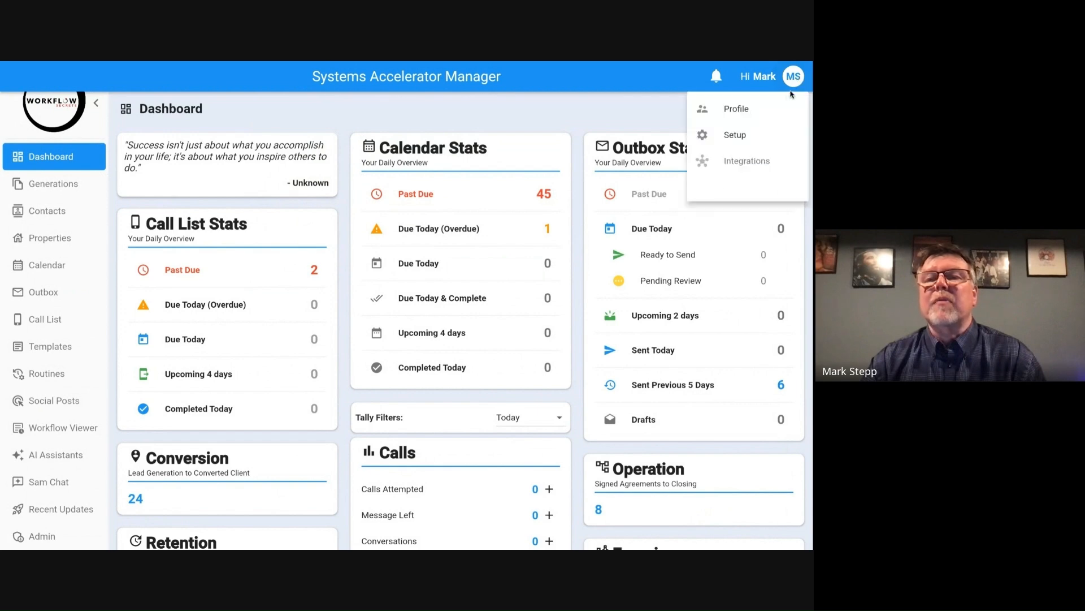
Step: Open the date field management for contacts from the menu options in Setup
{"action": "left_click", "coordinate": [736, 137]}
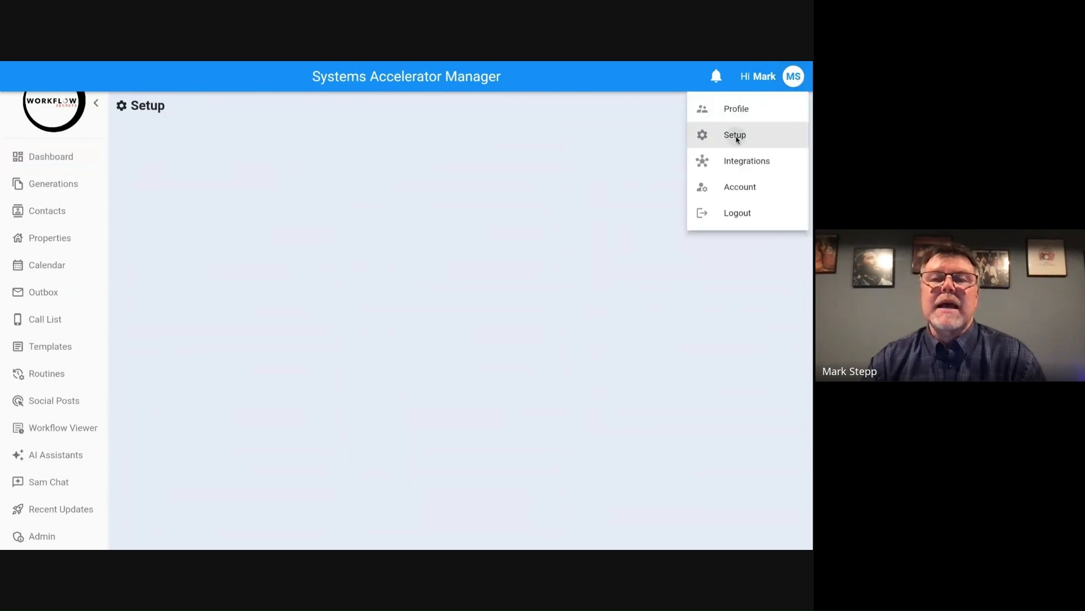
{"action": "left_click", "coordinate": [426, 205]}
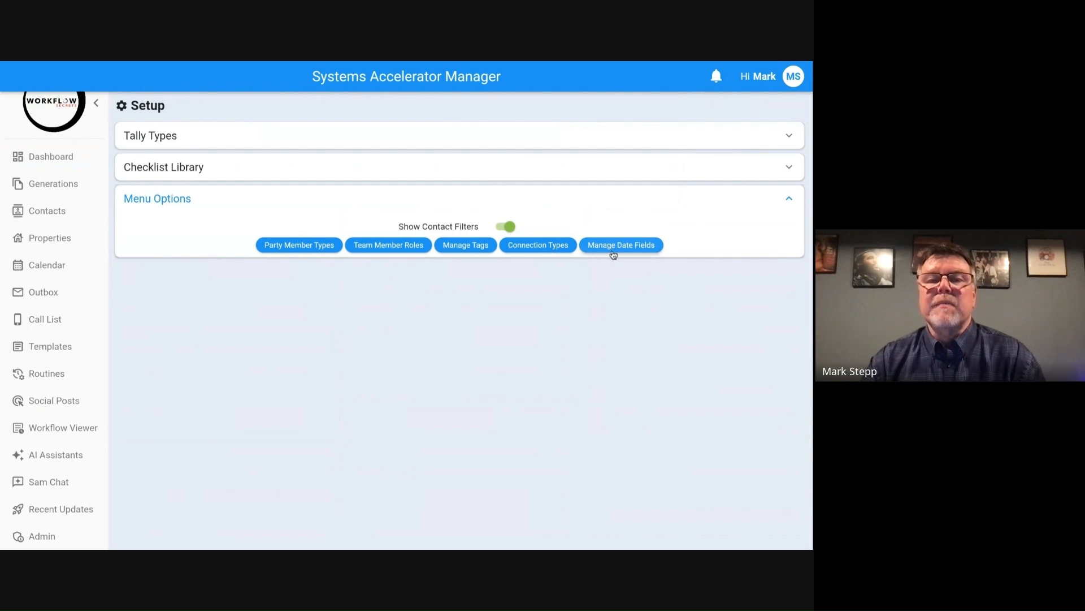
{"action": "left_click", "coordinate": [636, 251]}
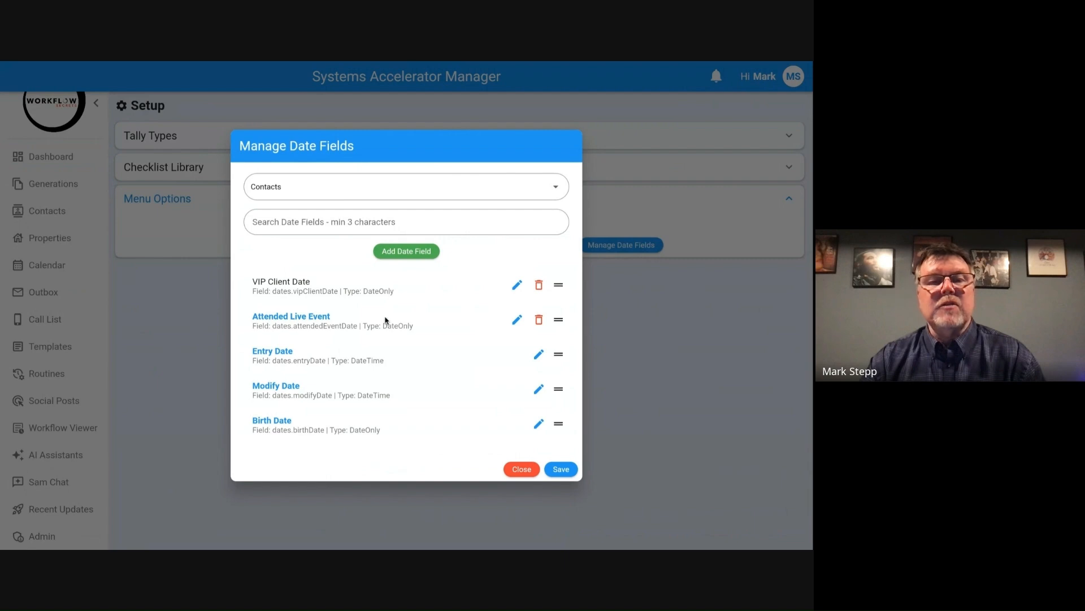
Step: Delete the Subscription Renewal Date field from the contact date fields
{"action": "scroll", "coordinate": [386, 320], "scroll_direction": "down", "scroll_amount": 3}
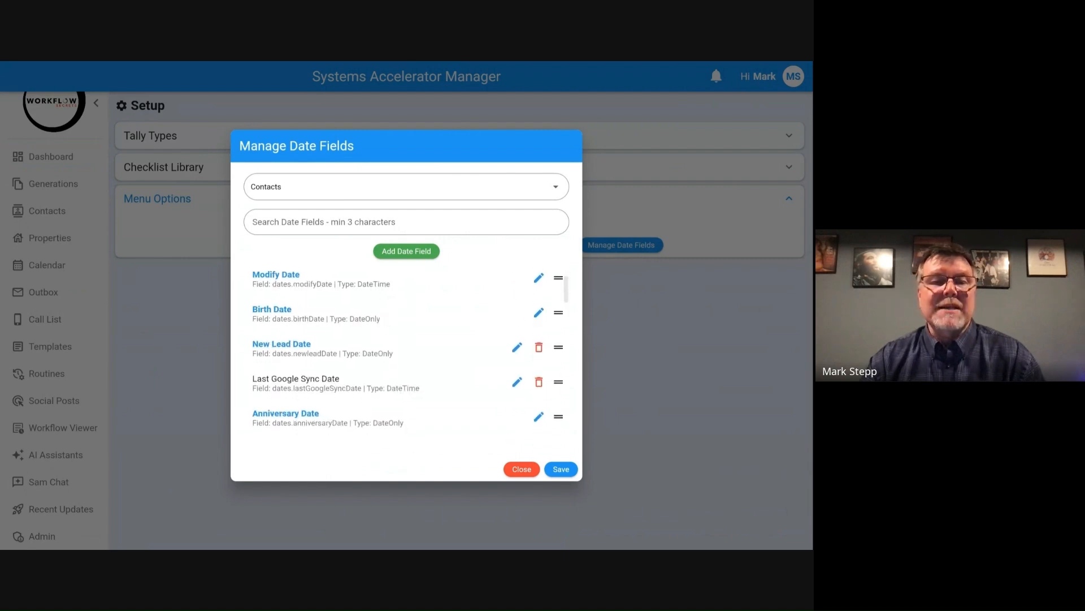
{"action": "scroll", "coordinate": [407, 350], "scroll_direction": "down", "scroll_amount": 3}
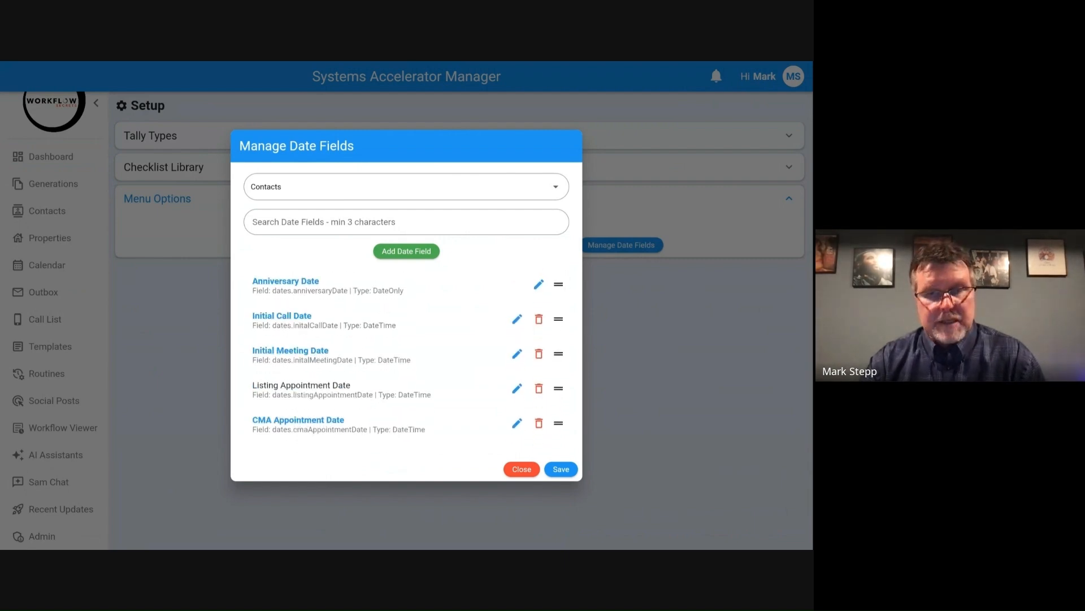
{"action": "scroll", "coordinate": [340, 364], "scroll_direction": "down", "scroll_amount": 5}
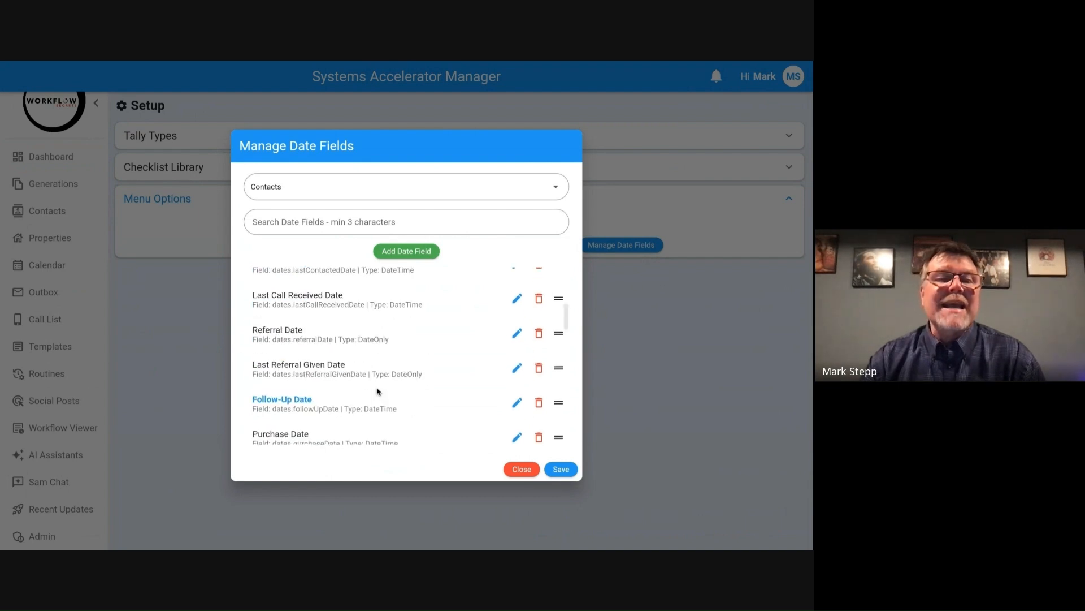
{"action": "scroll", "coordinate": [368, 367], "scroll_direction": "down", "scroll_amount": 1}
{"action": "scroll", "coordinate": [367, 368], "scroll_direction": "down", "scroll_amount": 3}
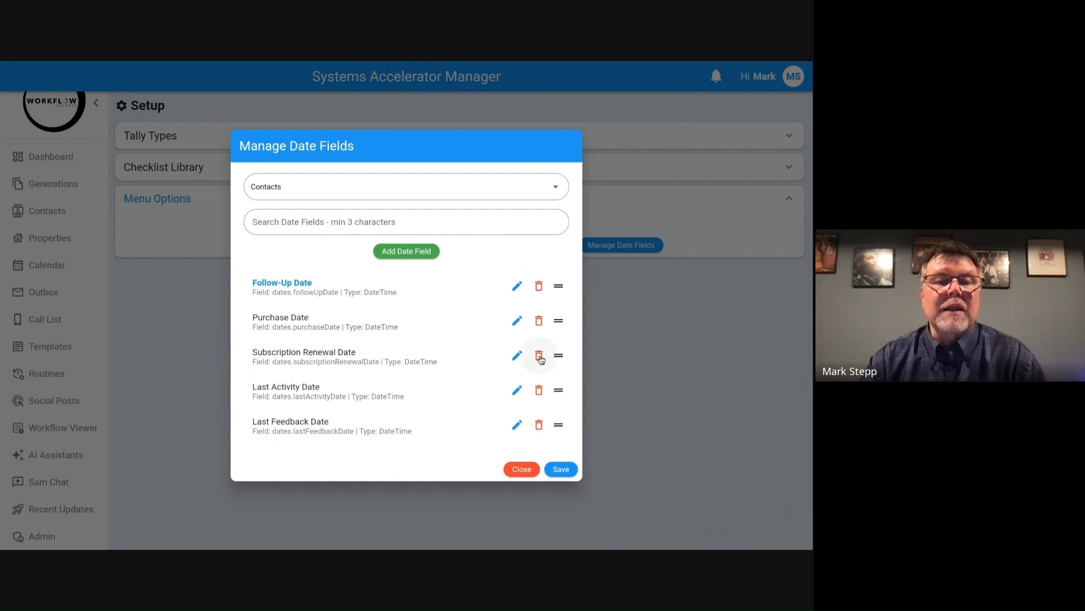
{"action": "scroll", "coordinate": [356, 386], "scroll_direction": "down", "scroll_amount": 2}
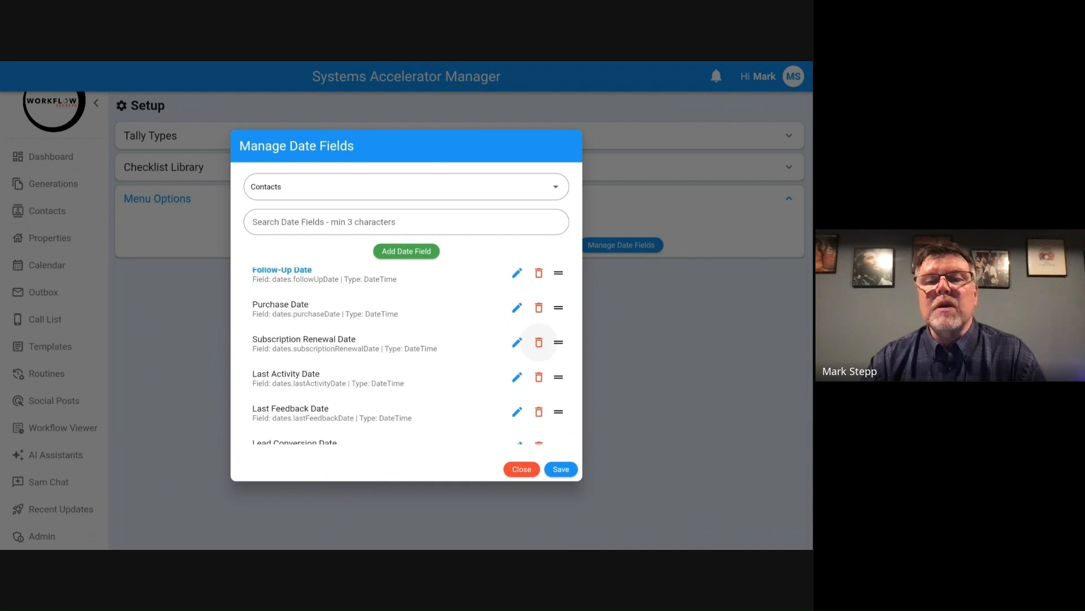
{"action": "left_click", "coordinate": [539, 342]}
{"action": "left_click", "coordinate": [564, 340]}
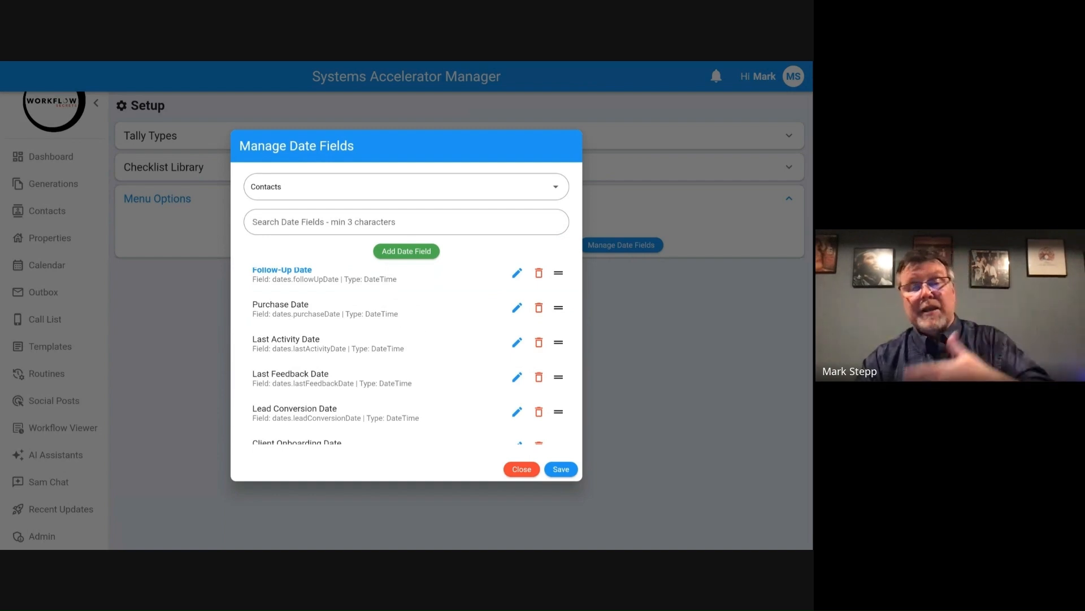
{"action": "left_click", "coordinate": [320, 190]}
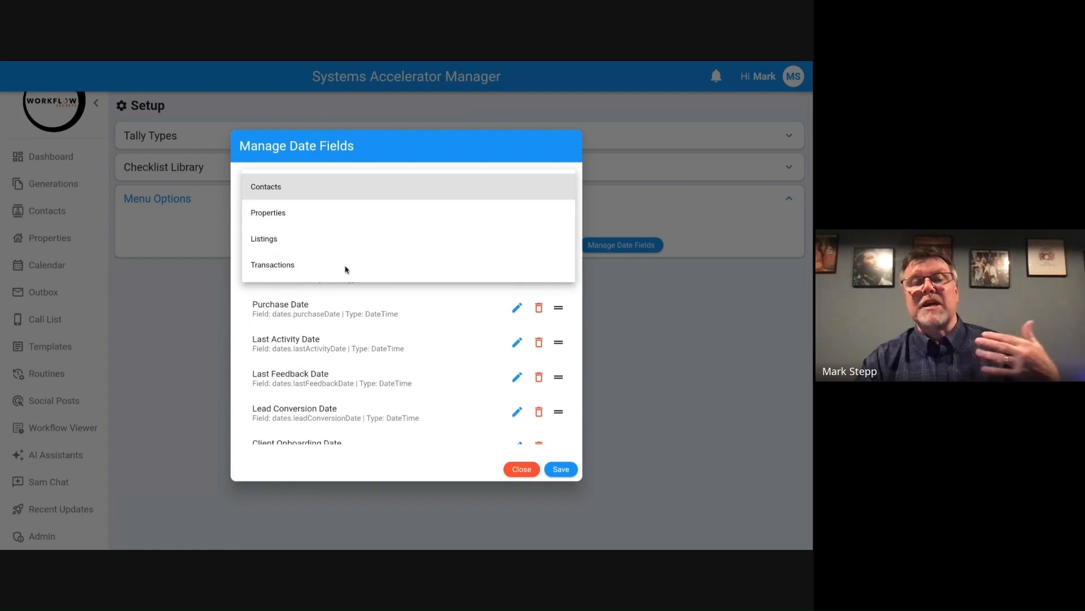
{"action": "left_click", "coordinate": [397, 141]}
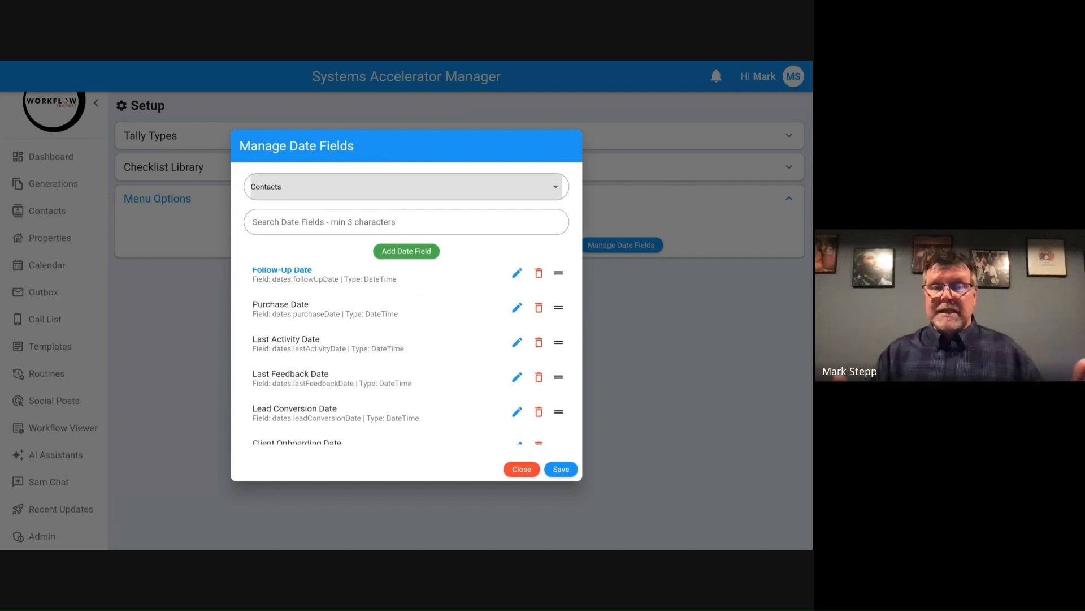
Step: Start a custom date field for contacts with the title "Seller Preview Meeting Date"
{"action": "left_click", "coordinate": [413, 255]}
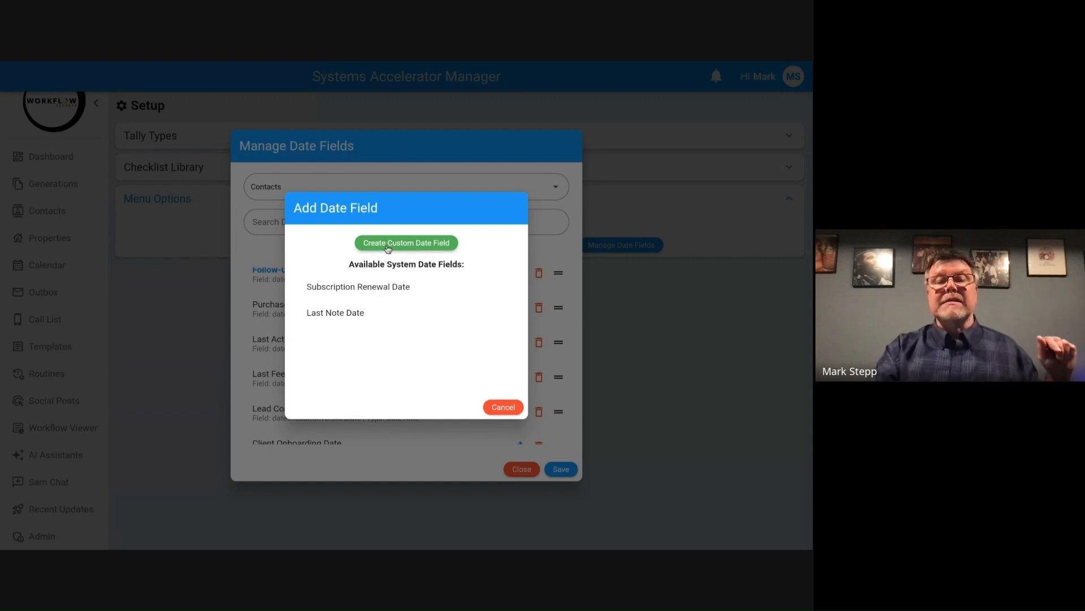
{"action": "left_click", "coordinate": [404, 246]}
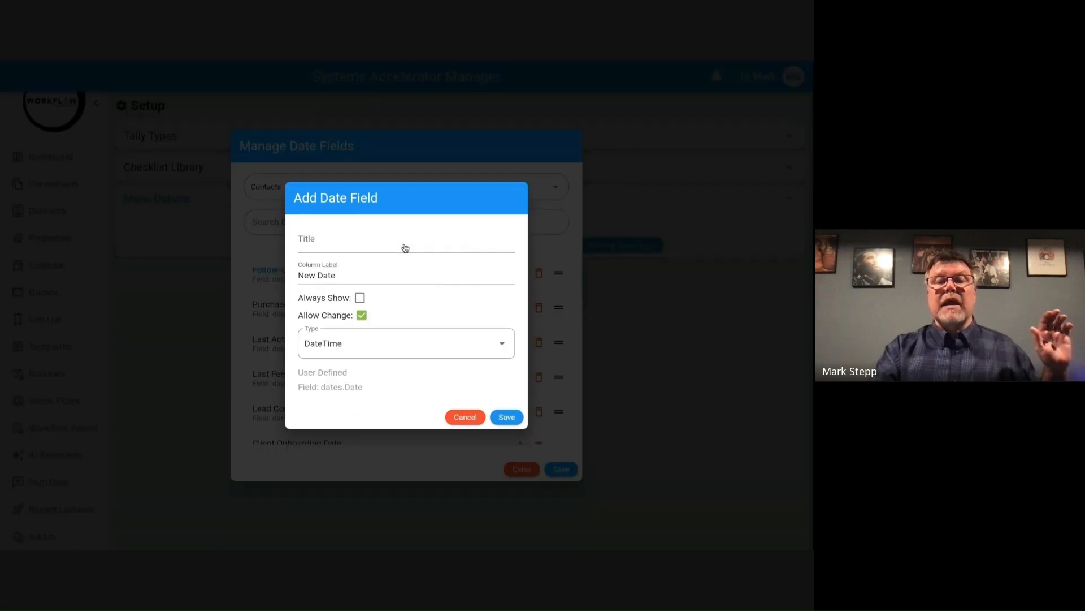
{"action": "left_click", "coordinate": [369, 245]}
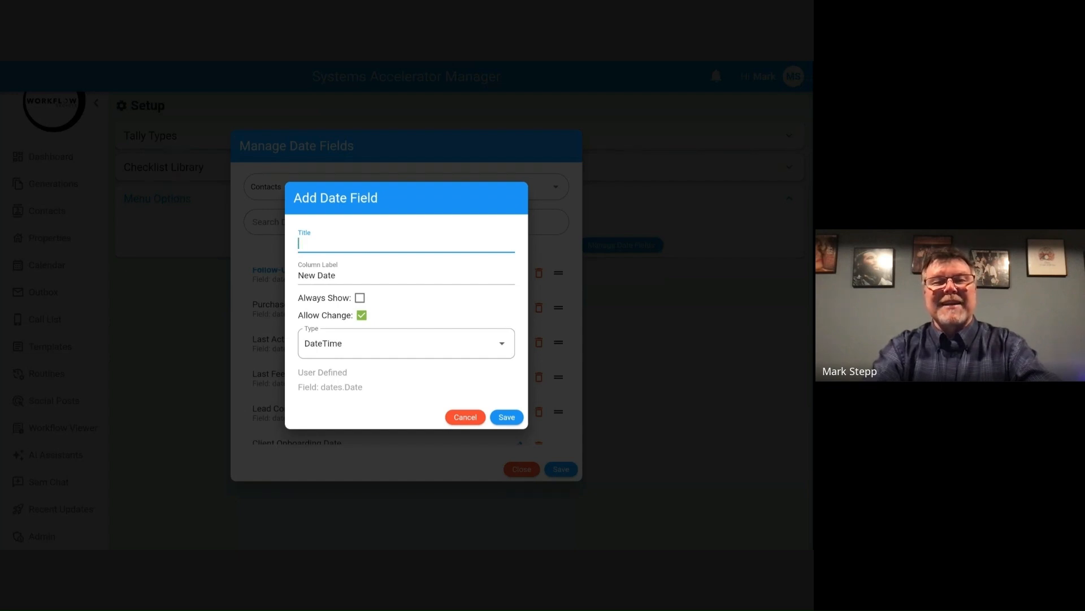
{"action": "type", "text": "S"}
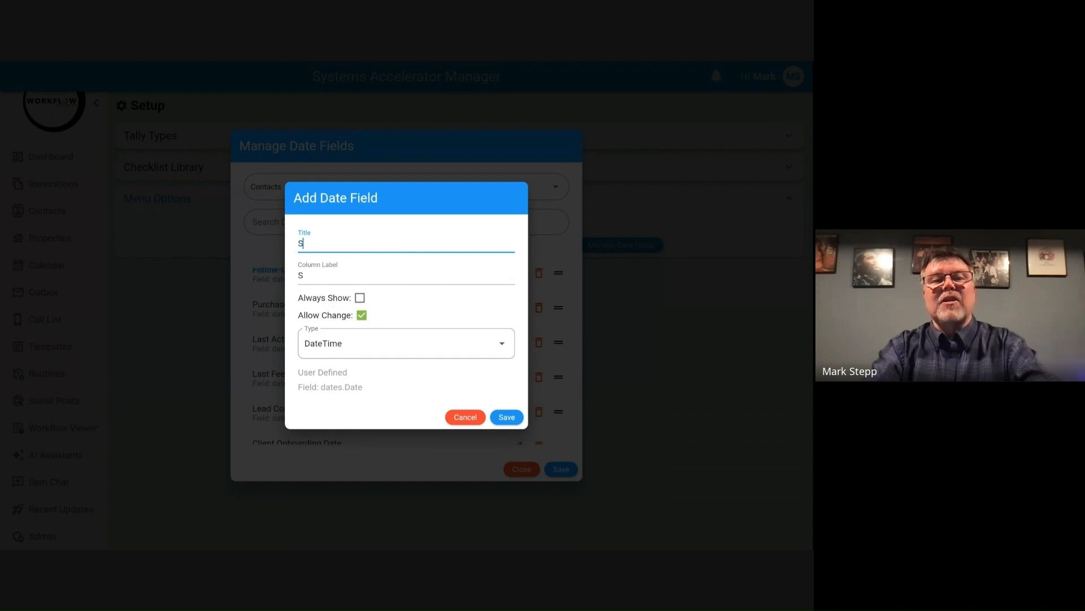
{"action": "type", "text": "eller P"}
{"action": "key", "text": "BackSpace"}
{"action": "key", "text": "BackSpace"}
{"action": "type", "text": "Preview"}
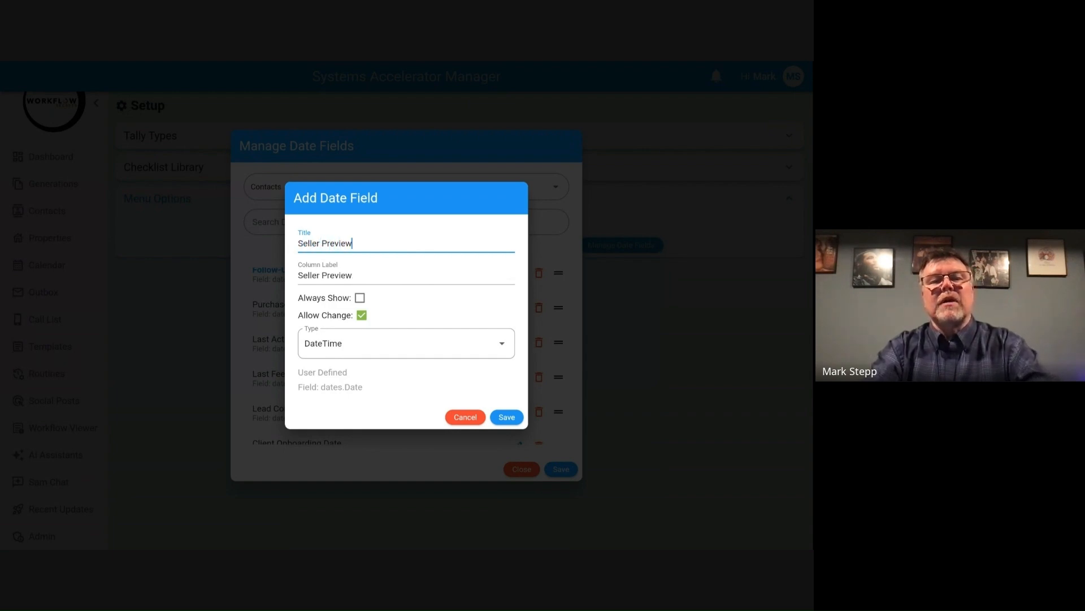
{"action": "type", "text": " Meeting Date"}
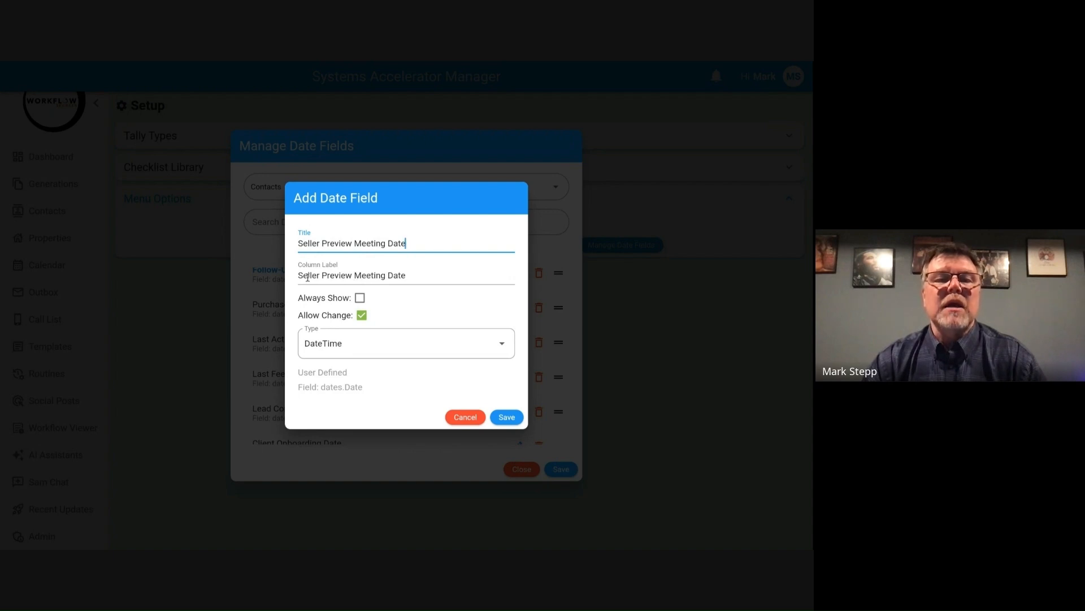
Step: Shorten the new date field's column label to "Seller Prev Meeting"
{"action": "left_click", "coordinate": [351, 279]}
{"action": "key", "text": "BackSpace"}
{"action": "key", "text": "BackSpace"}
{"action": "key", "text": "BackSpace"}
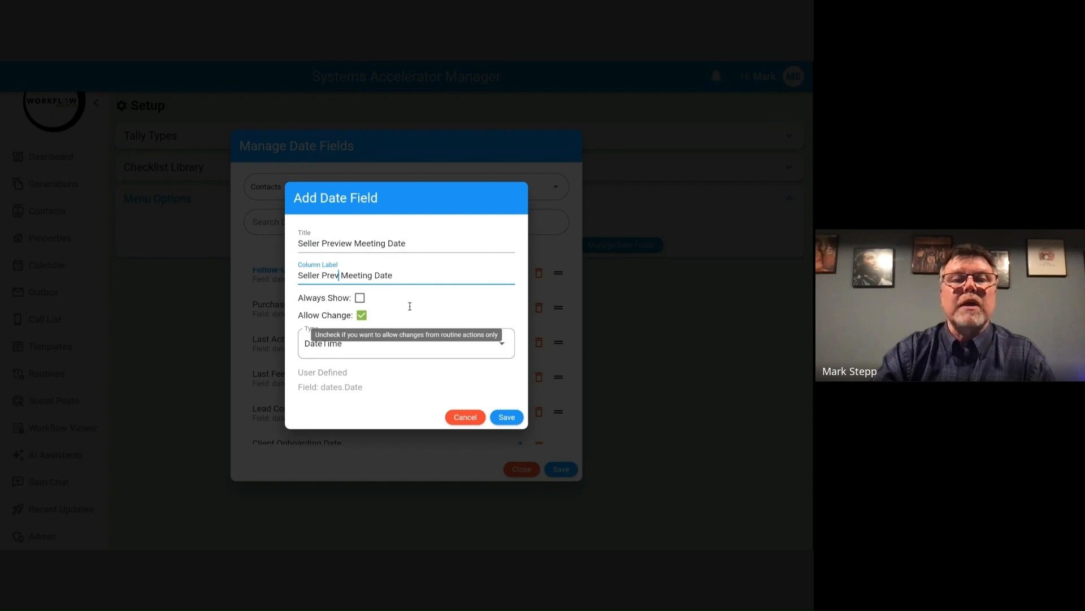
{"action": "double_click", "coordinate": [390, 275]}
{"action": "key", "text": "BackSpace"}
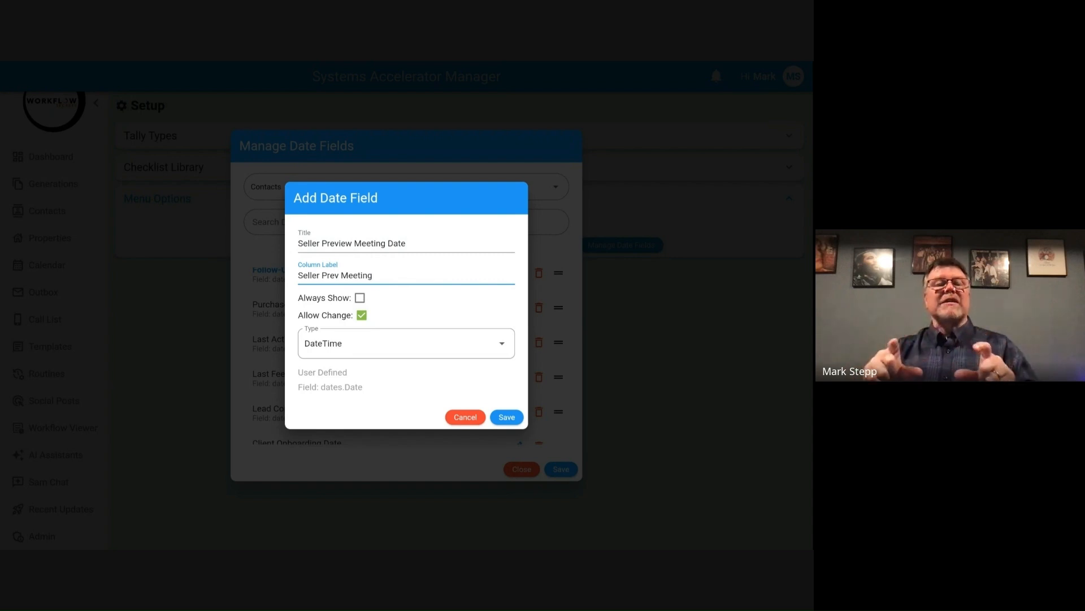
Step: Make the new field always show, keep its type as DateTime, and save the field and the date field list
{"action": "left_click", "coordinate": [360, 298]}
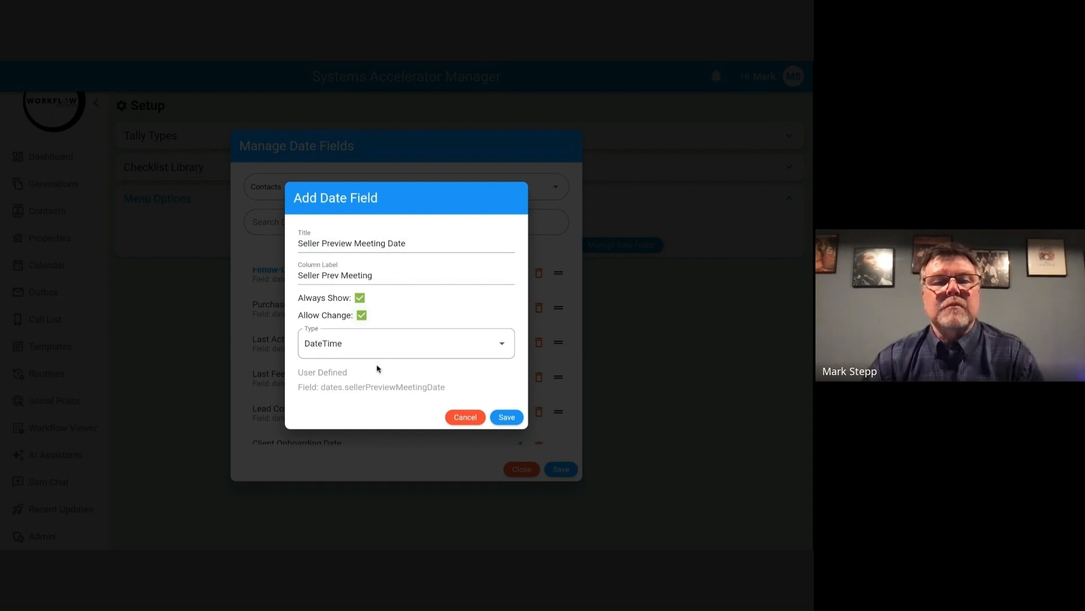
{"action": "left_click", "coordinate": [351, 348]}
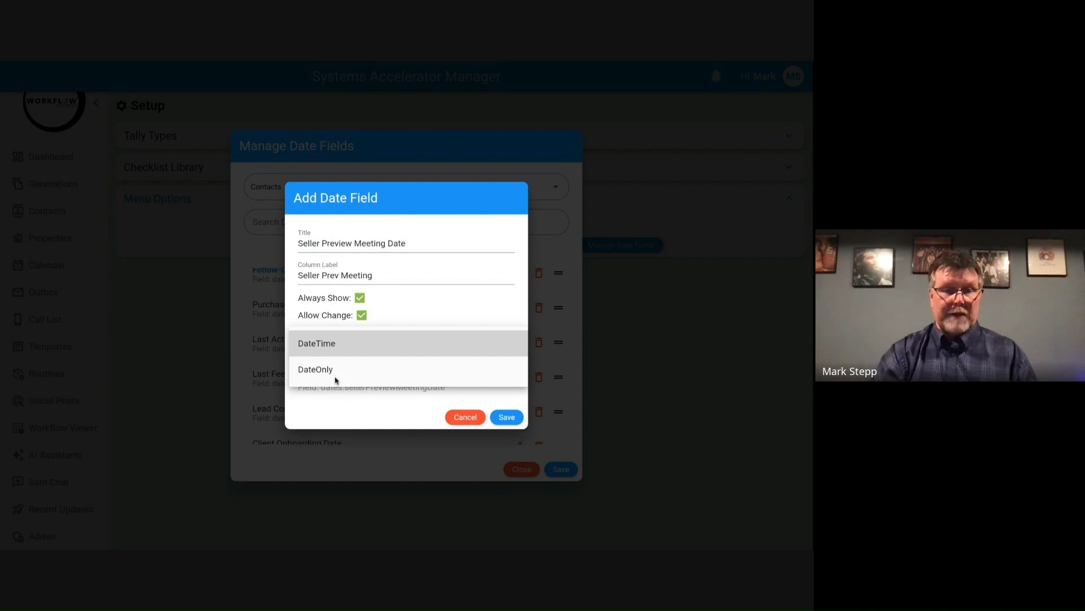
{"action": "left_click", "coordinate": [405, 323]}
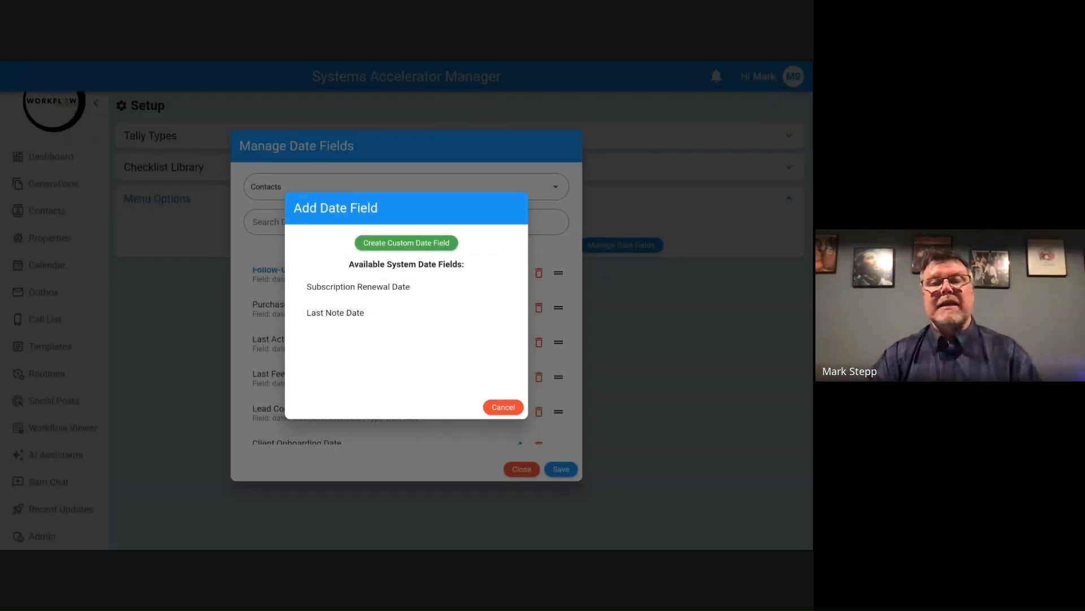
{"action": "left_click", "coordinate": [503, 407]}
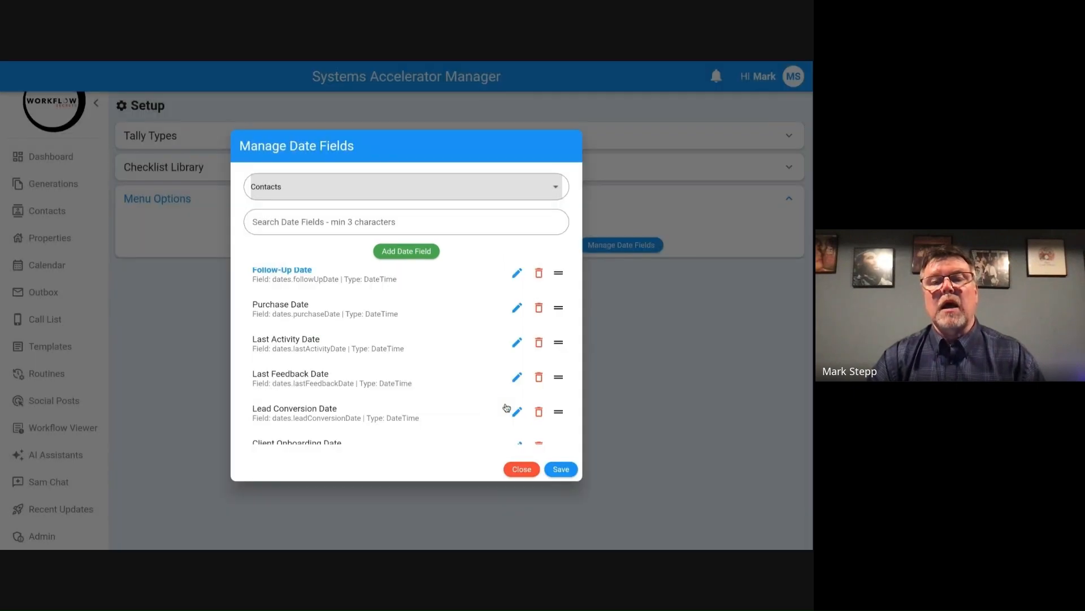
{"action": "left_click", "coordinate": [568, 473]}
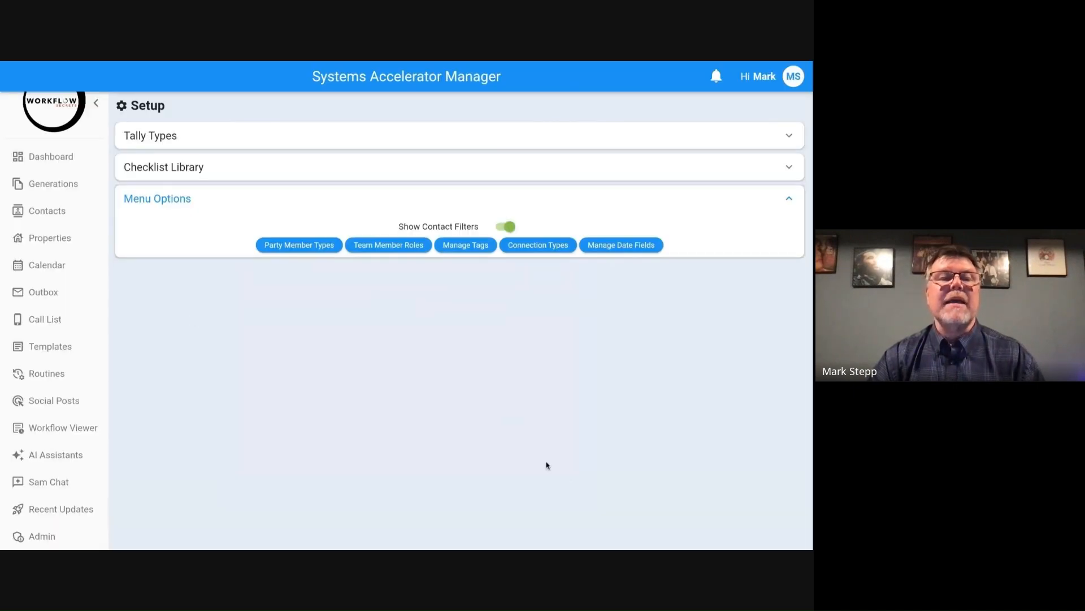
Step: Check the Important Dates section of the second contact for the Seller Preview Meeting Date field, and return to the contact list
{"action": "left_click", "coordinate": [59, 218]}
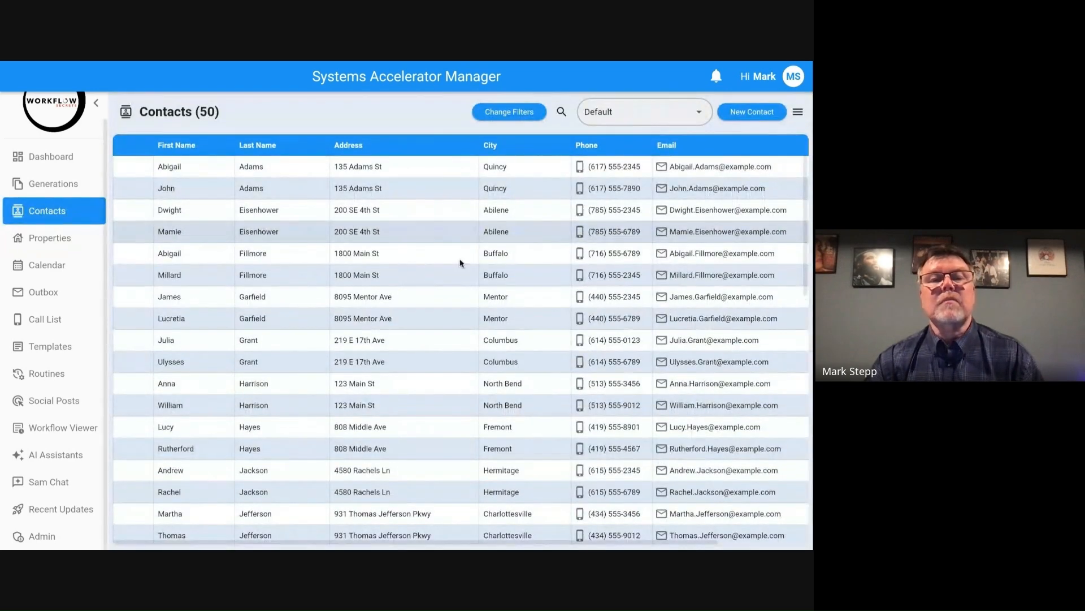
{"action": "left_click", "coordinate": [349, 188]}
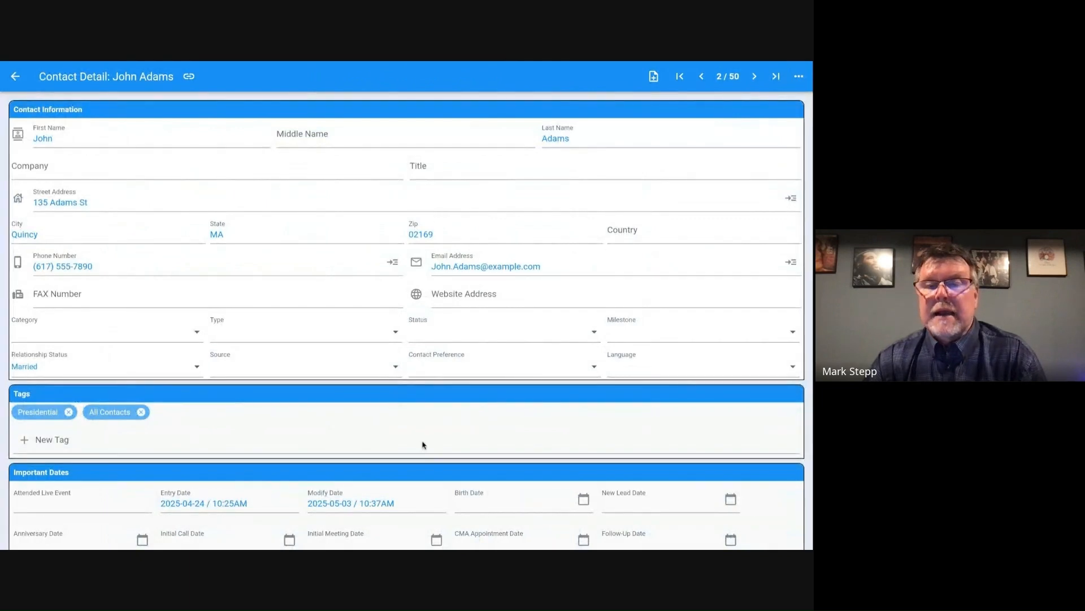
{"action": "scroll", "coordinate": [423, 445], "scroll_direction": "down", "scroll_amount": 3}
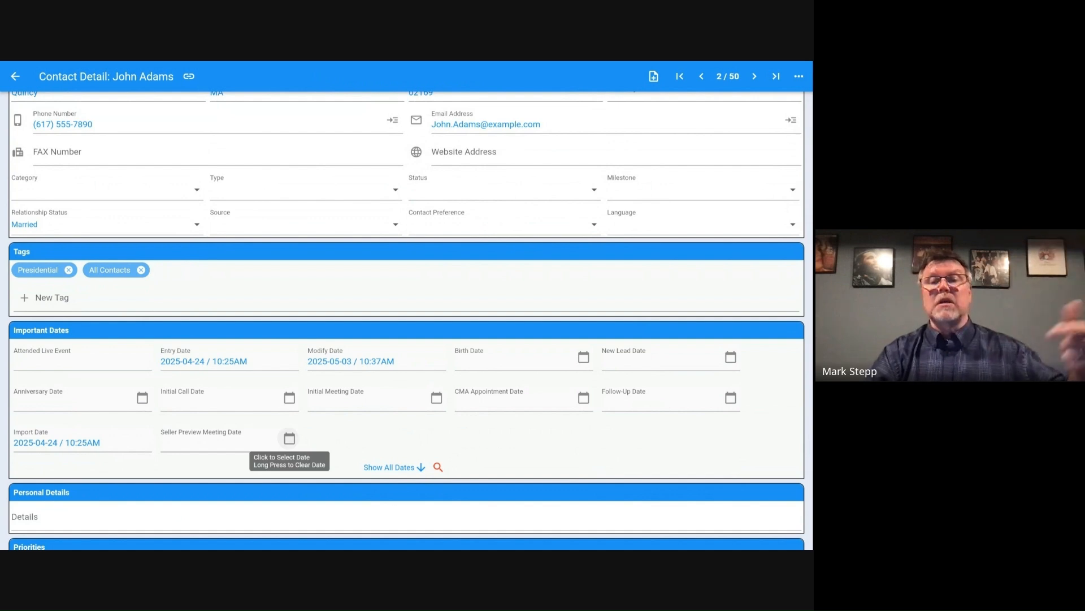
{"action": "left_click", "coordinate": [13, 76]}
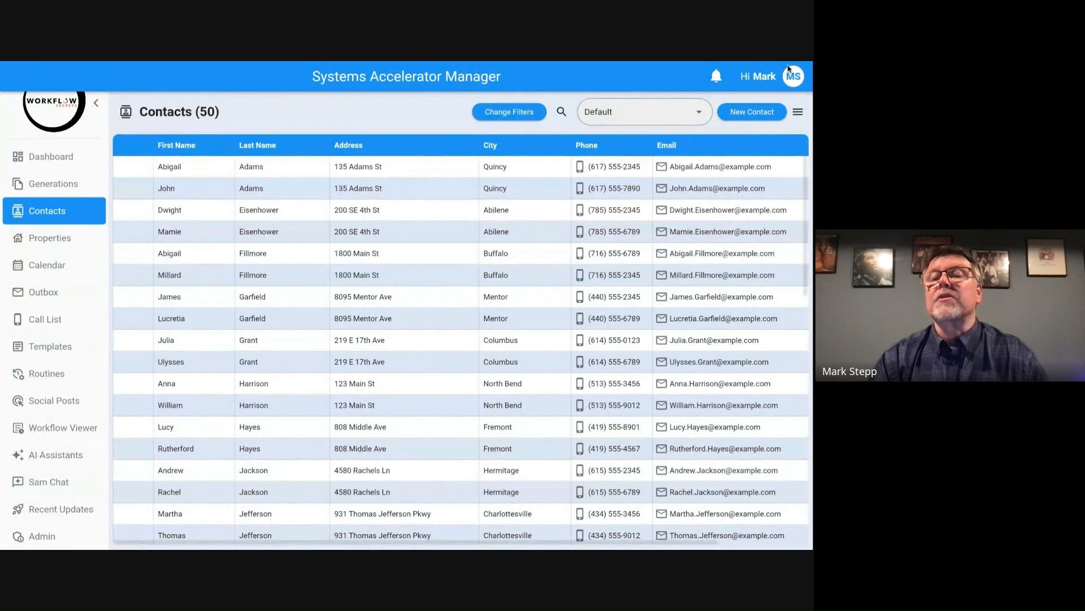
Step: Return to Setup and reopen the management of contact date fields
{"action": "left_click", "coordinate": [792, 79]}
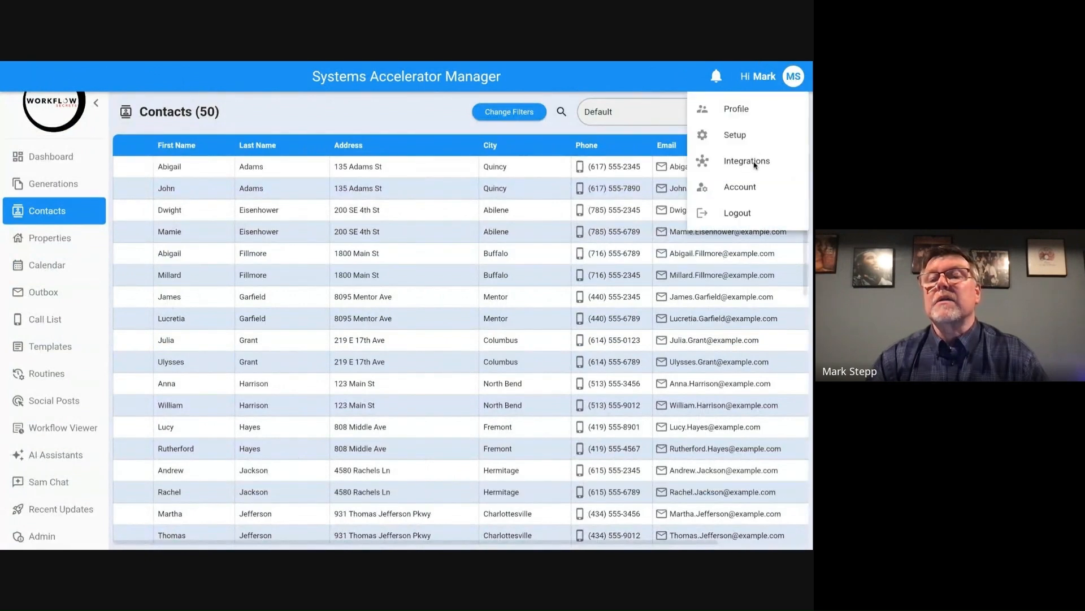
{"action": "left_click", "coordinate": [737, 136]}
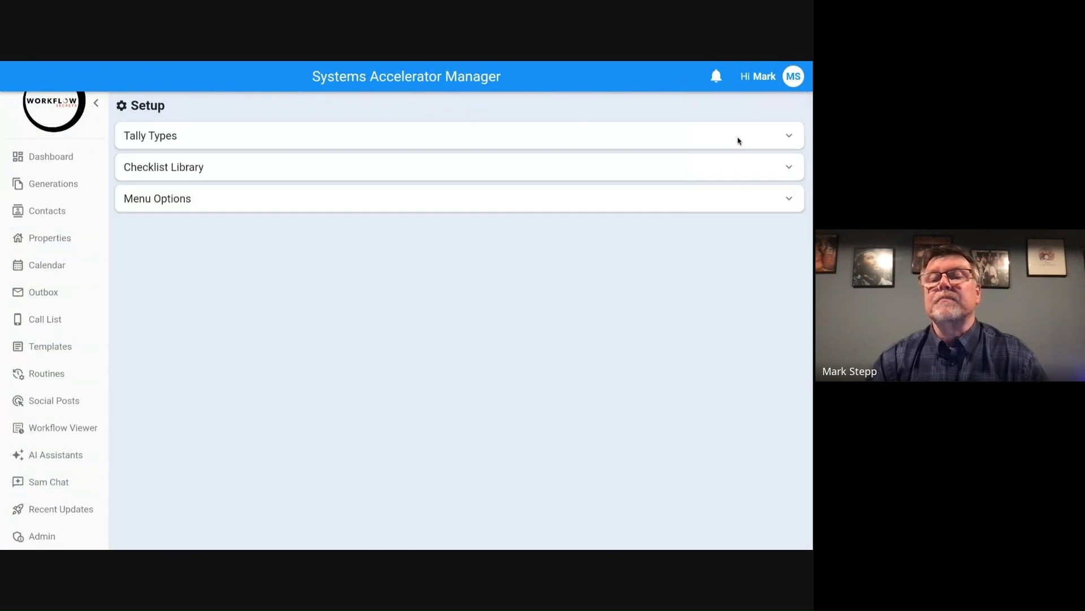
{"action": "left_click", "coordinate": [598, 201]}
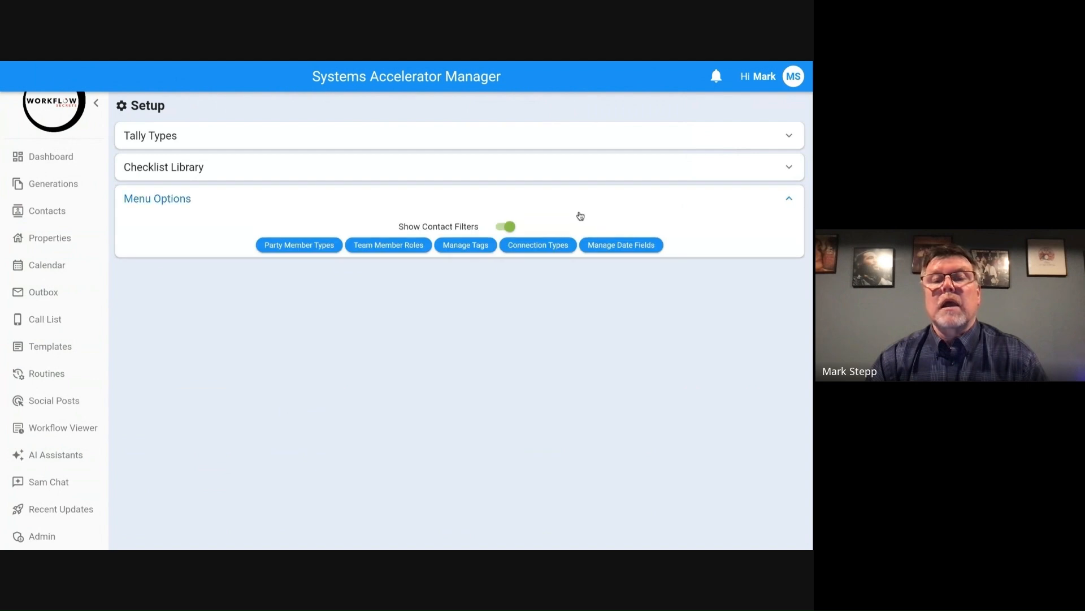
{"action": "left_click", "coordinate": [623, 250]}
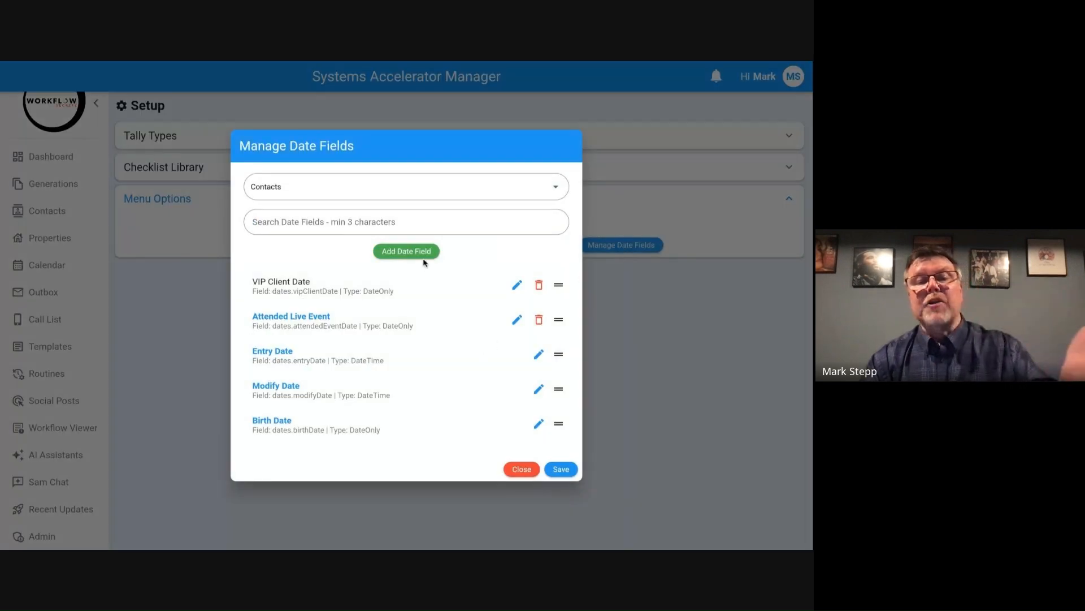
Step: Review the edit settings of the Seller Preview Meeting Date field and cancel without changing them
{"action": "scroll", "coordinate": [424, 336], "scroll_direction": "down", "scroll_amount": 10}
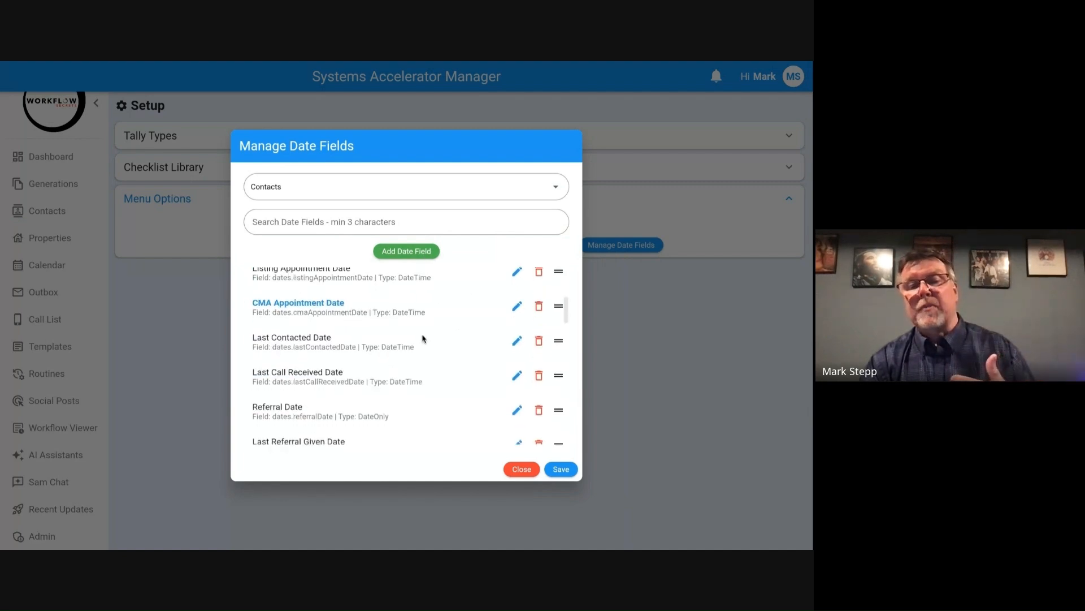
{"action": "scroll", "coordinate": [424, 338], "scroll_direction": "down", "scroll_amount": 10}
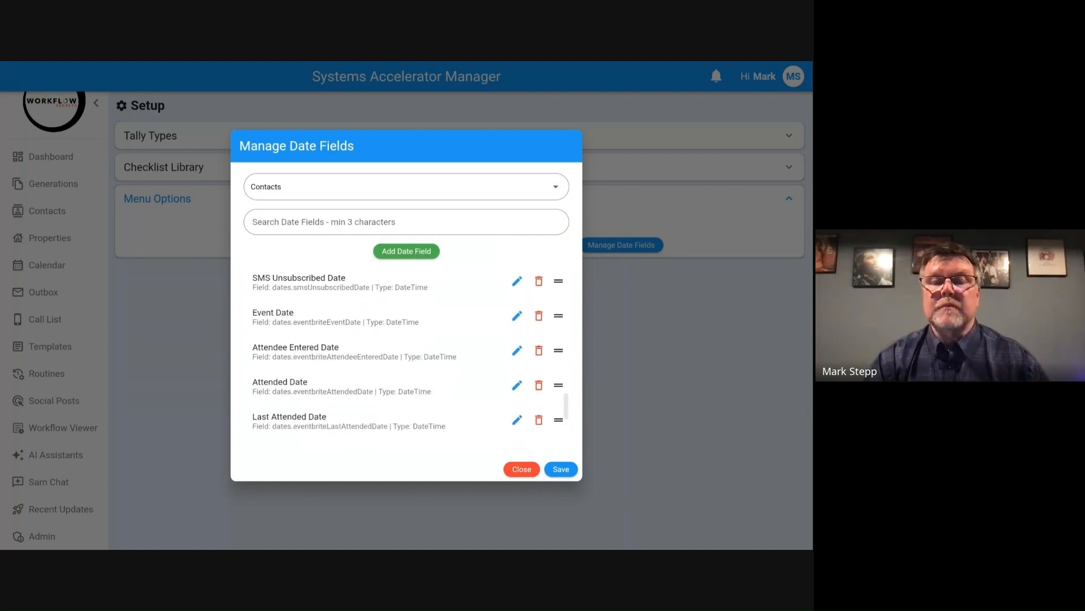
{"action": "scroll", "coordinate": [445, 383], "scroll_direction": "down", "scroll_amount": 5}
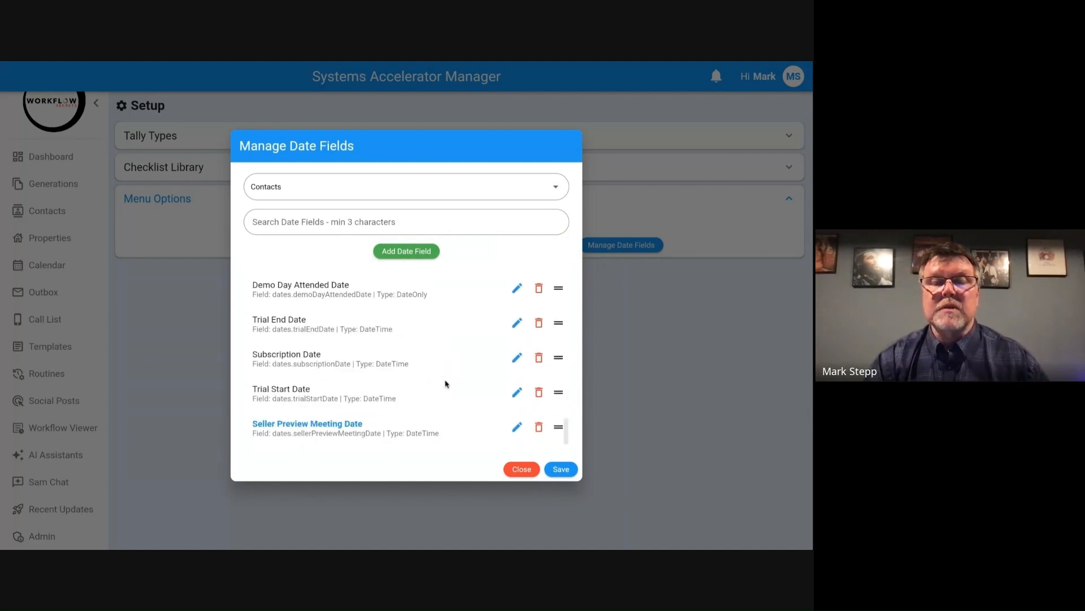
{"action": "left_click", "coordinate": [520, 432]}
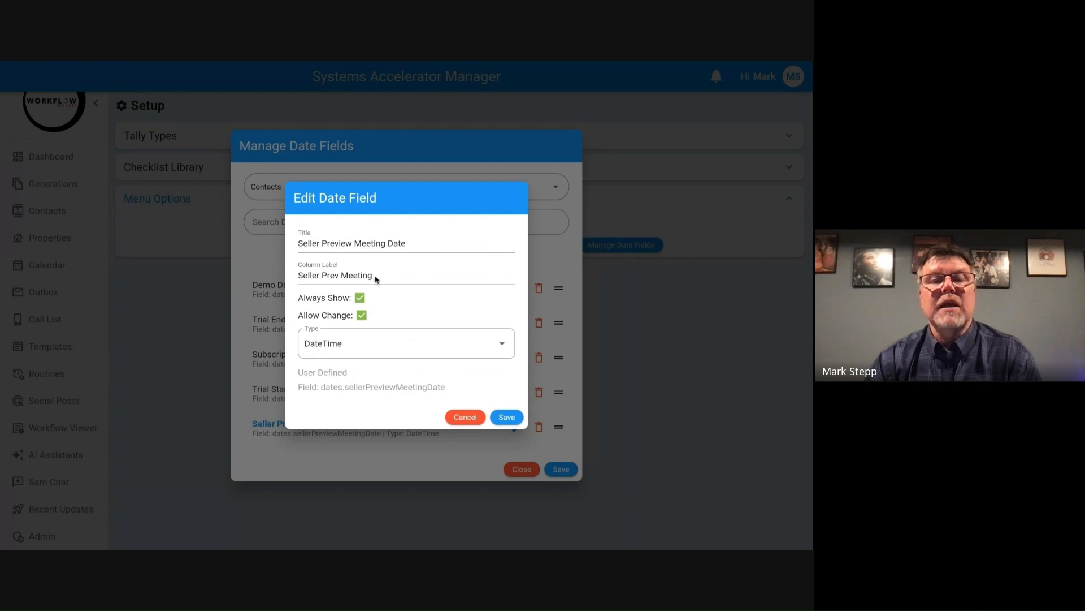
{"action": "left_click", "coordinate": [469, 420]}
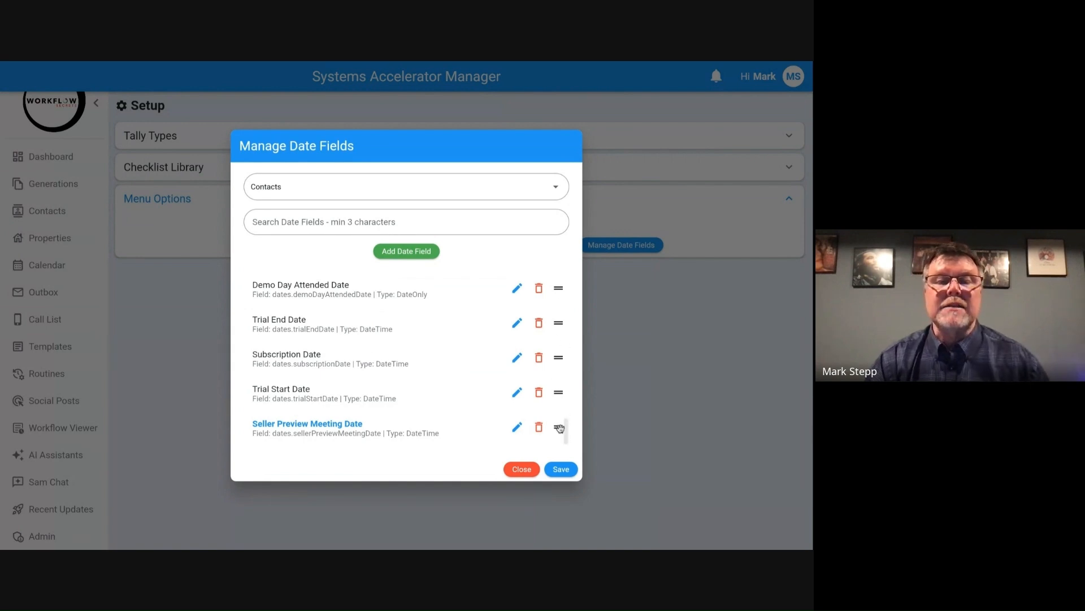
Step: Move the Seller Preview Meeting Date field up to sit directly above Cancel Date and save the date field order
{"action": "left_click_drag", "start_coordinate": [559, 407], "coordinate": [557, 290]}
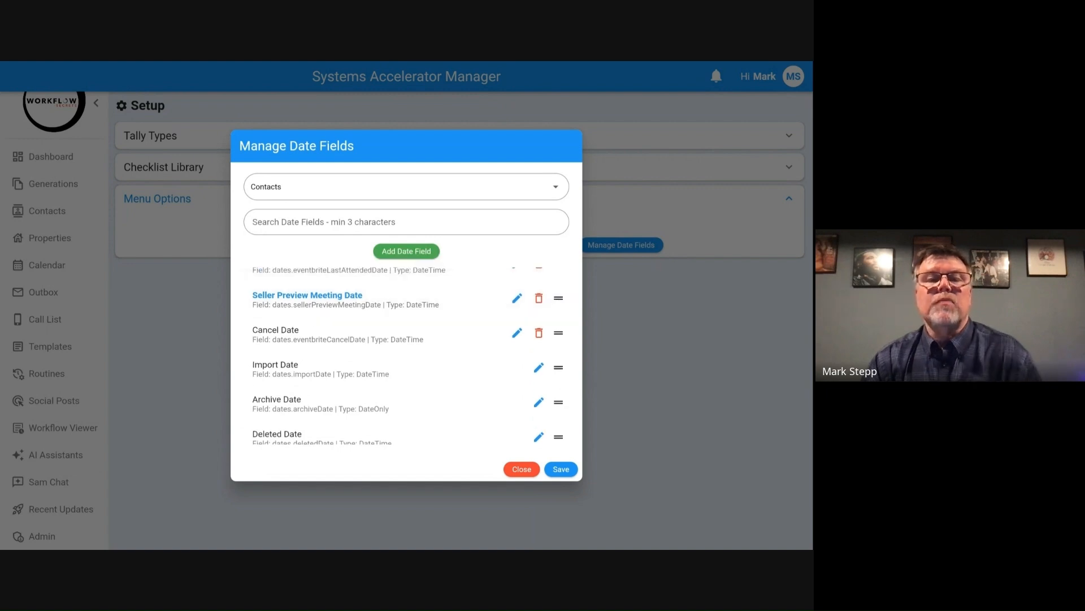
{"action": "left_click", "coordinate": [561, 469]}
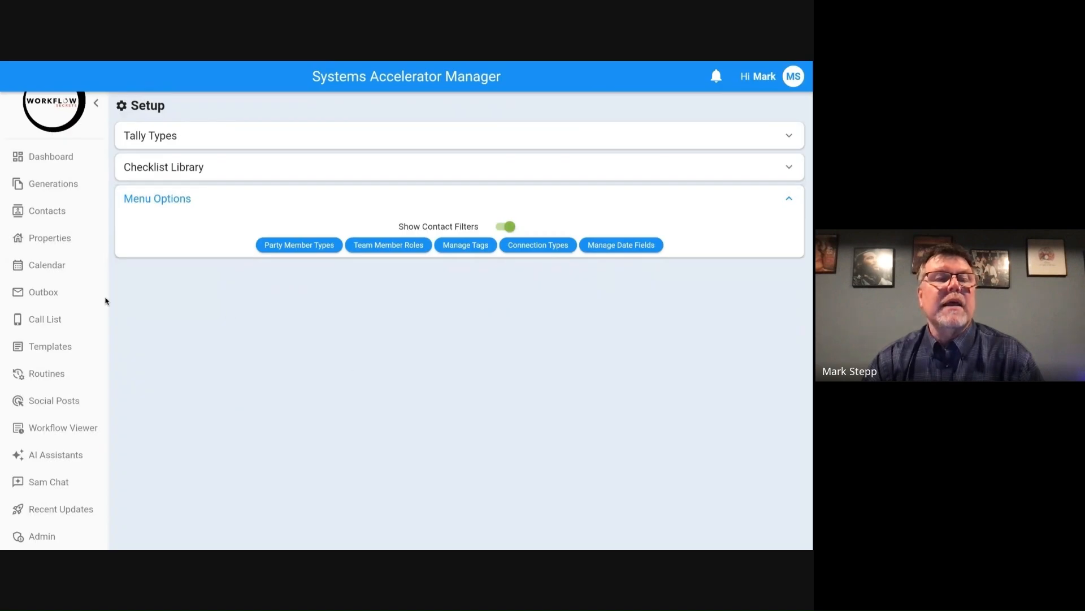